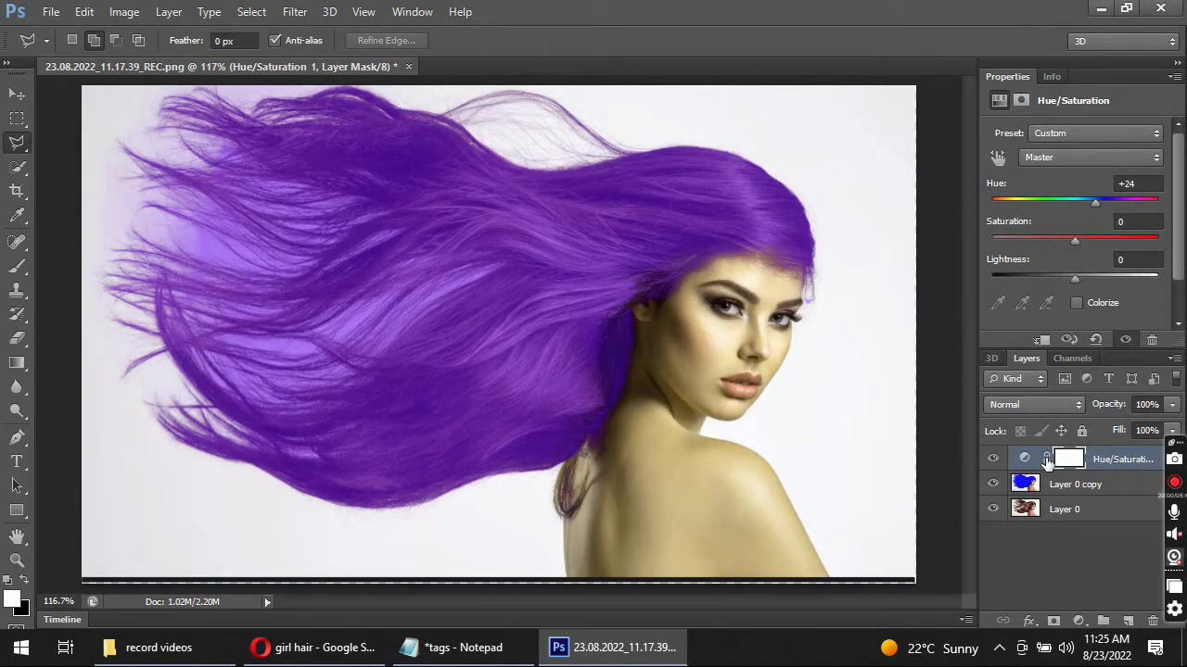
Delete the Hue/Saturation adjustment layer.
right_click(1047, 461)
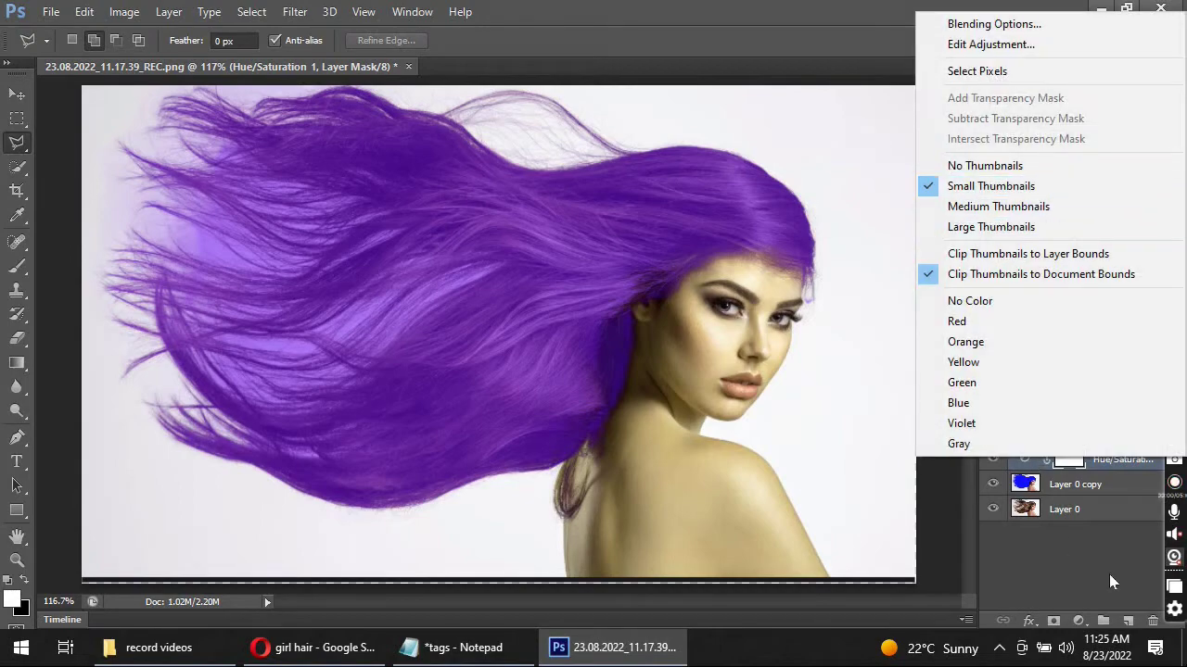
click(1111, 581)
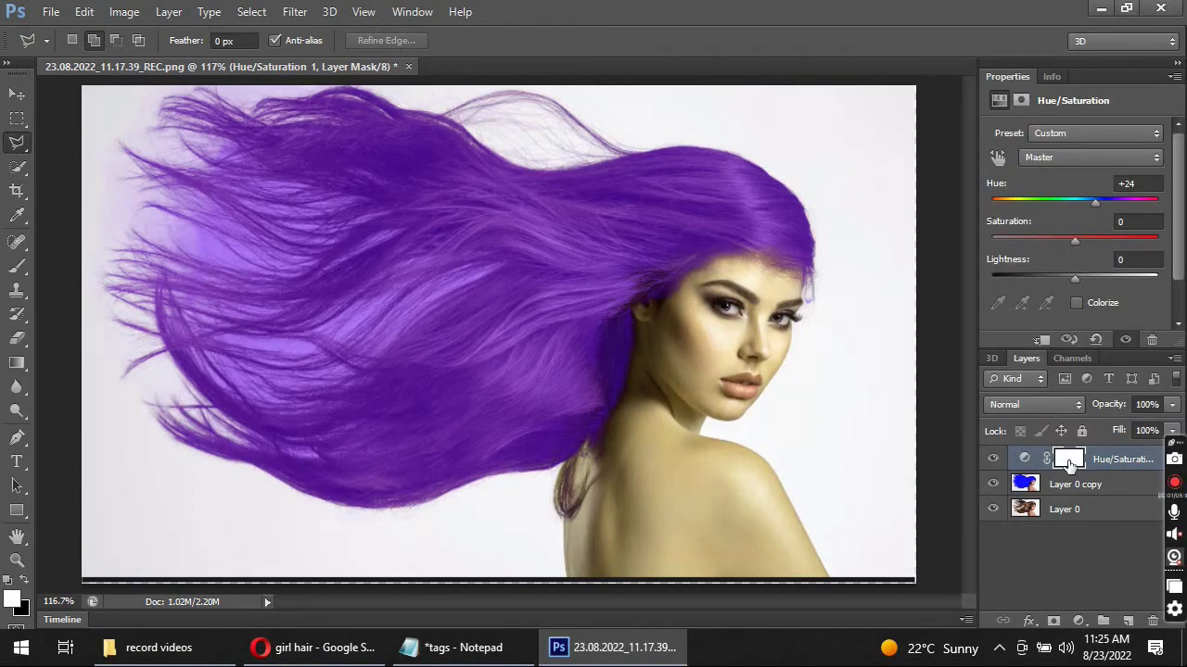
key(Delete)
Toggle Layer 0 copy's visibility to compare the blue hair with the original brown.
click(993, 459)
click(993, 461)
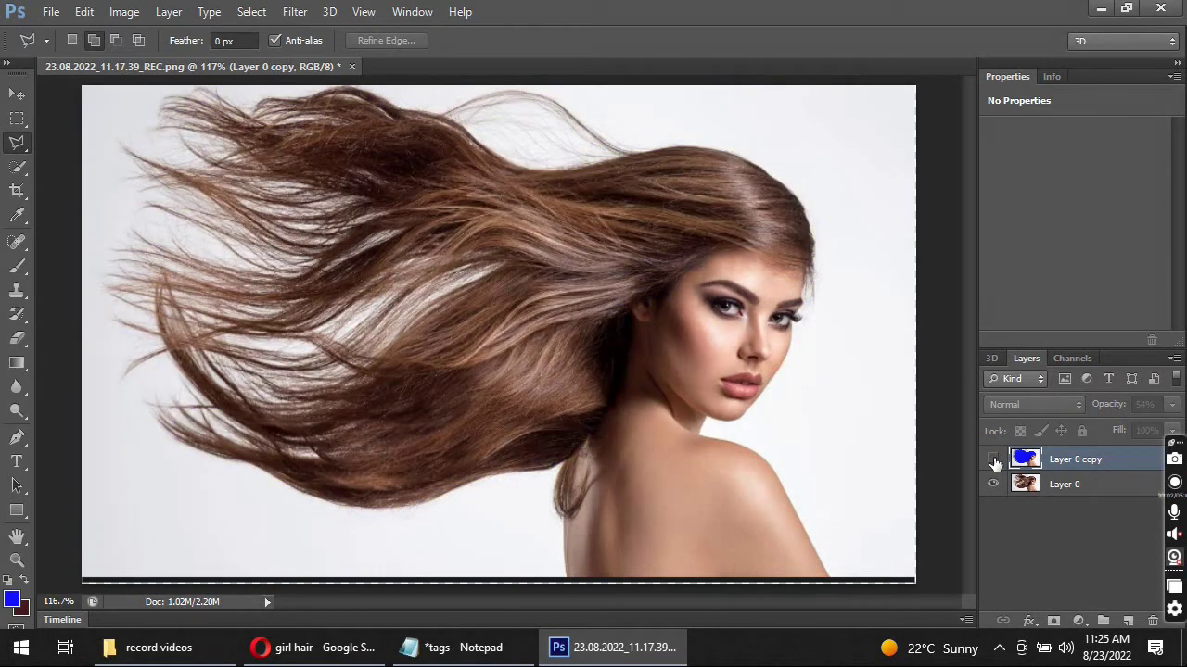
click(992, 460)
click(992, 460)
click(993, 460)
click(993, 460)
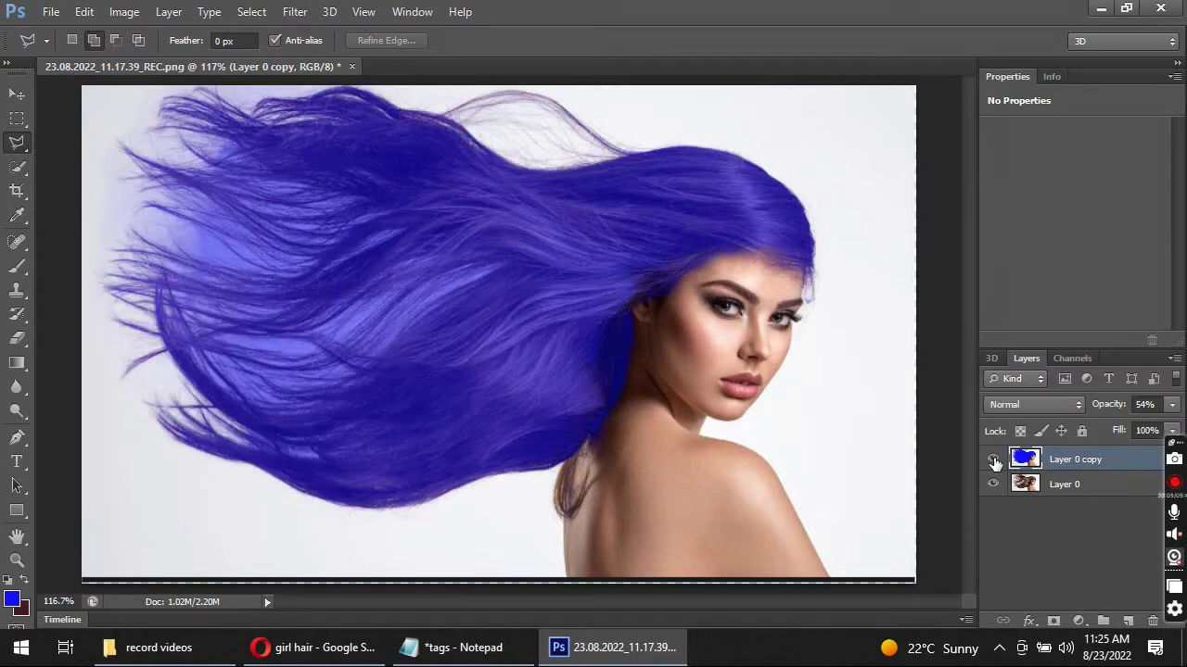
click(993, 460)
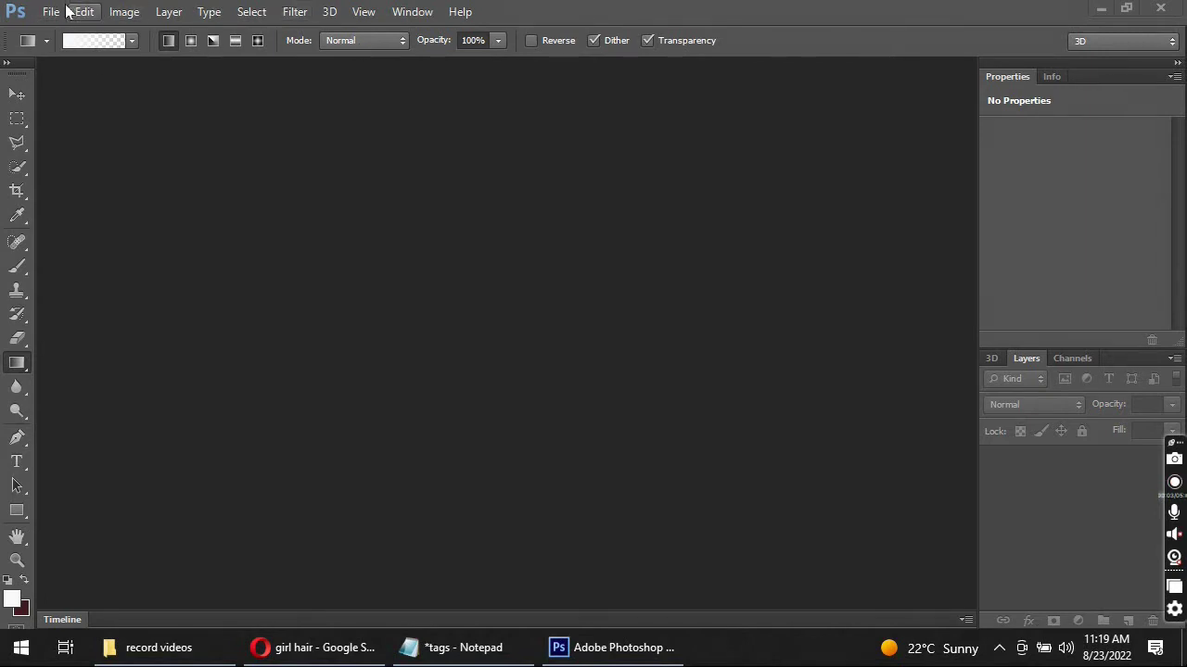
Open 23.08.2022_11.17.39_REC.png and duplicate Layer 0 as Layer 0 copy.
click(51, 11)
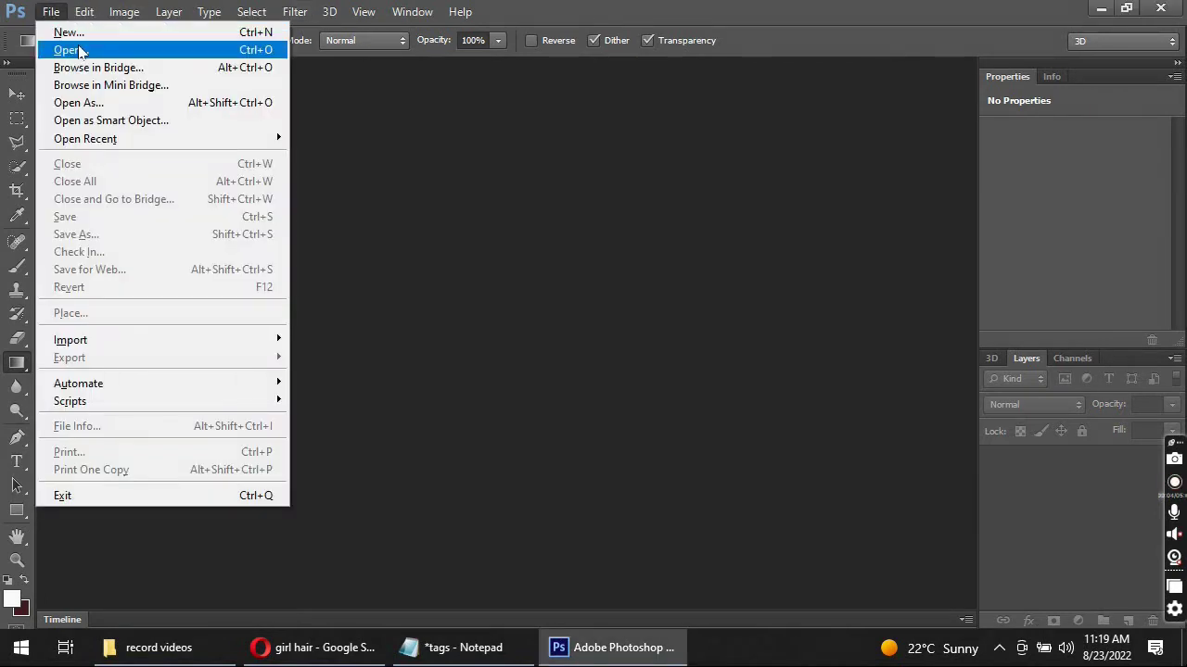
click(80, 52)
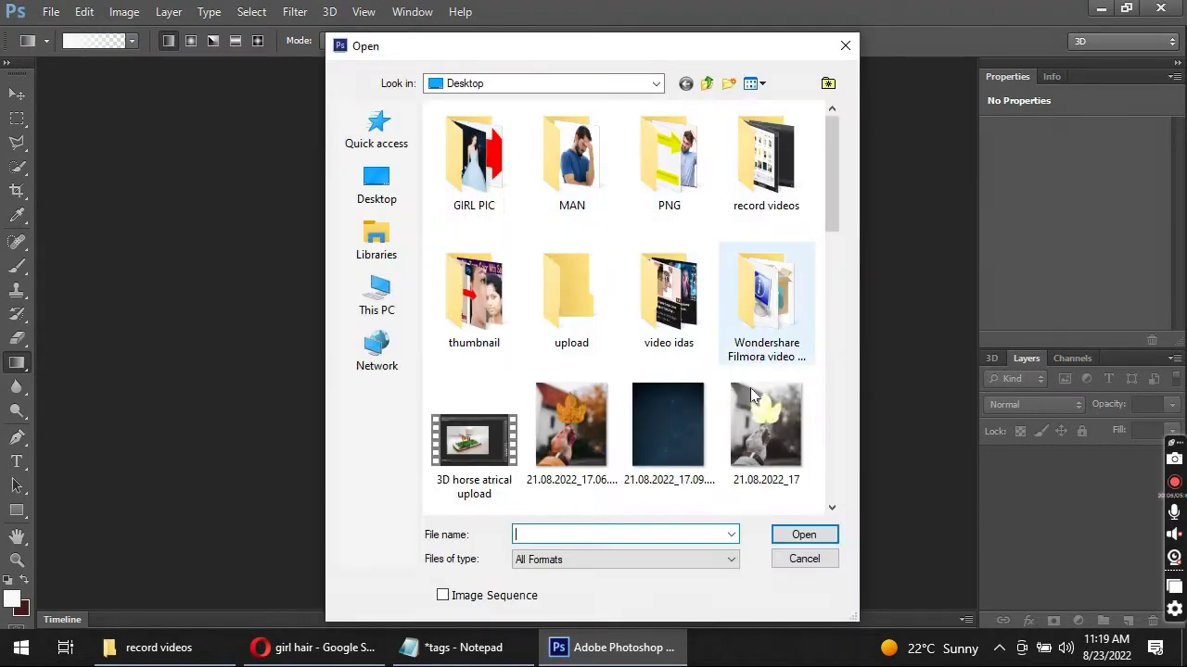
drag(831, 177, 877, 354)
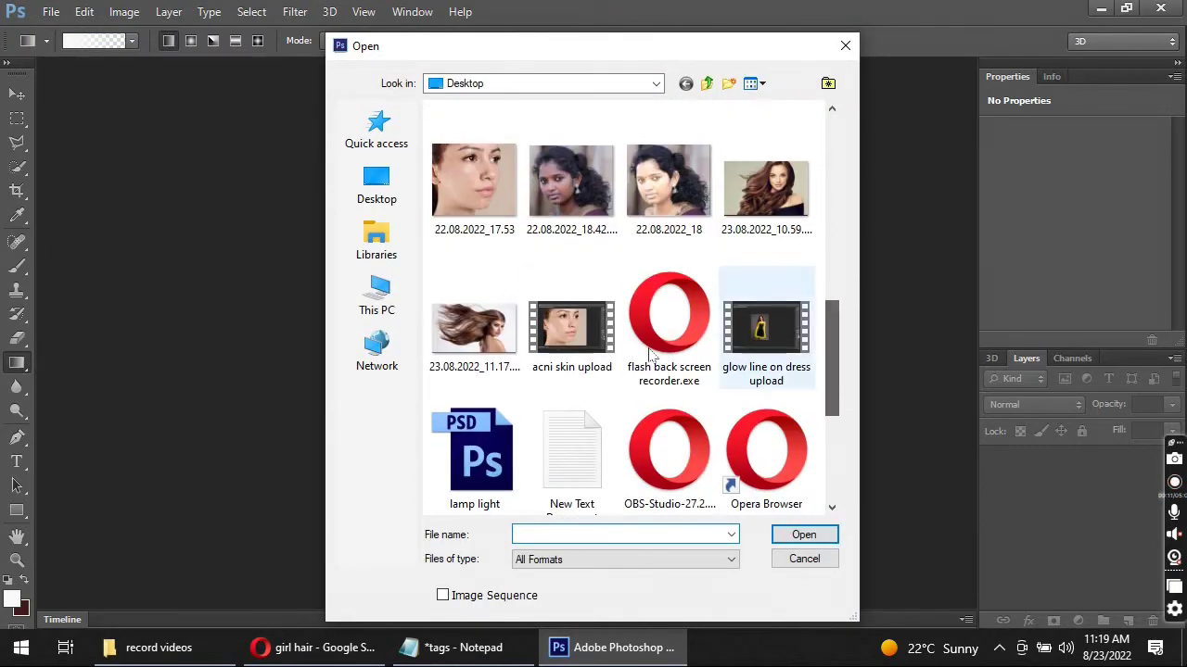
double_click(473, 331)
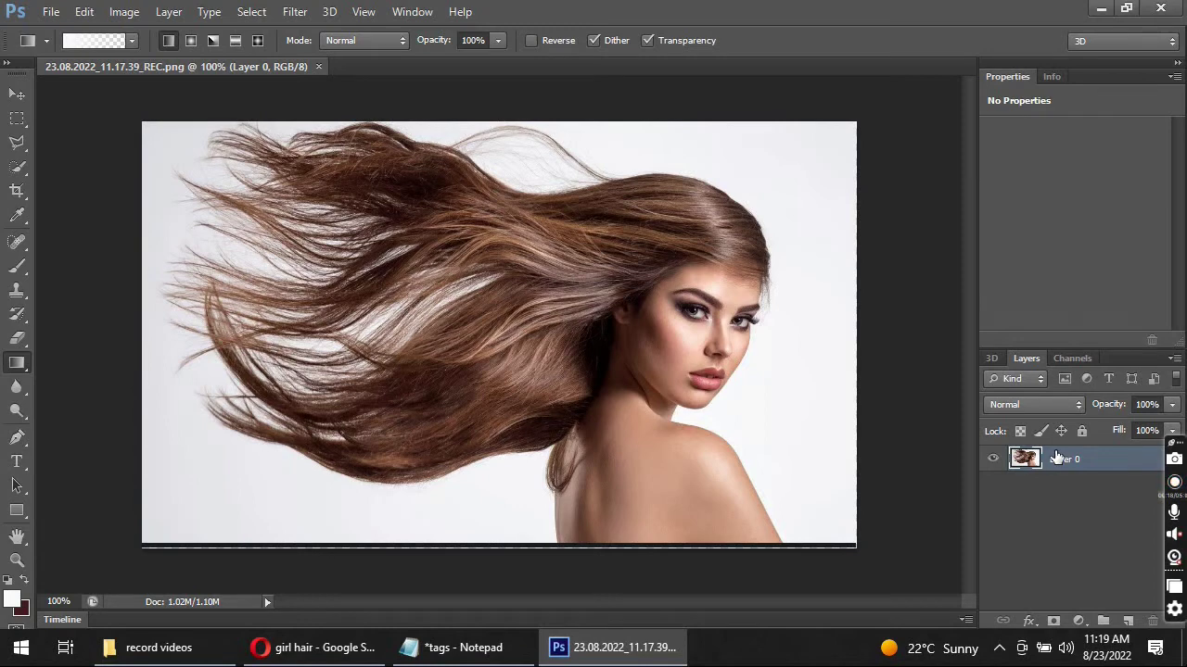
key(ctrl+j)
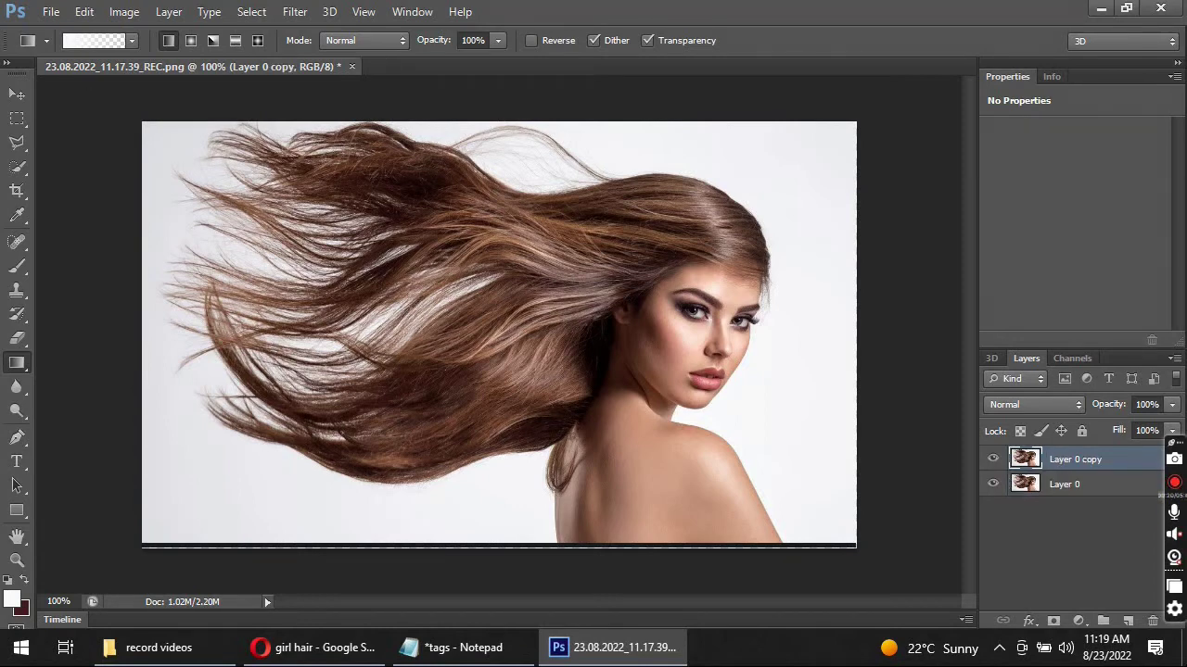
click(17, 146)
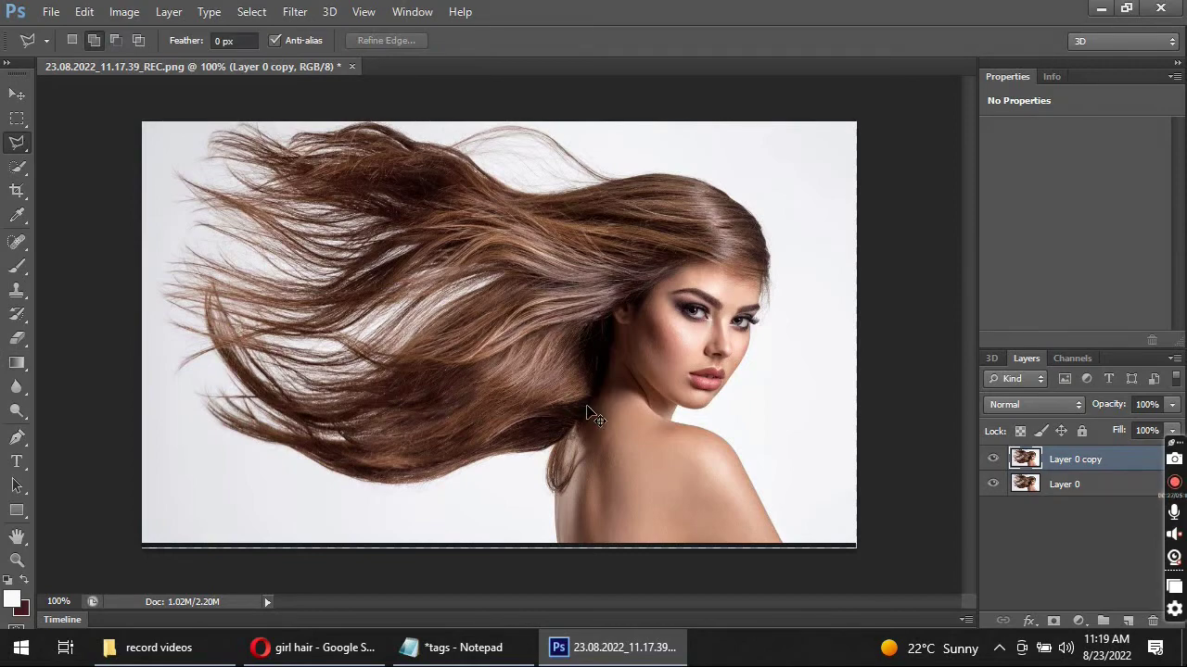
At 200% zoom, trace Polygonal Lasso points from below the neck, past the ear, to the forehead hairline.
key(ctrl+plus)
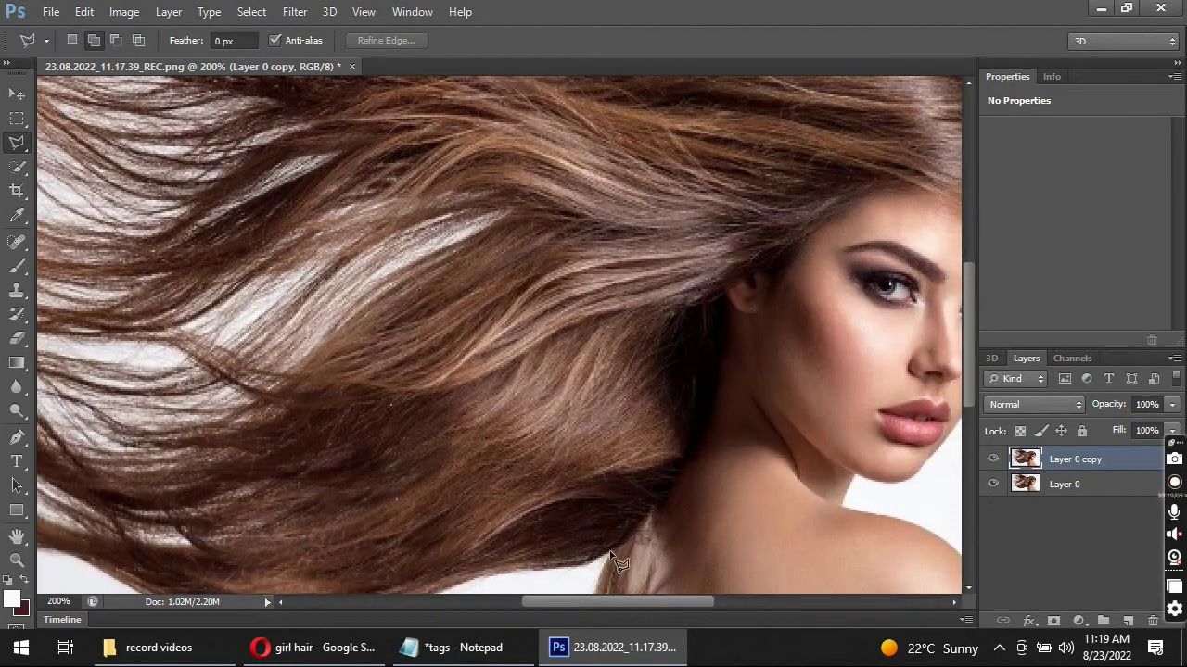
click(612, 554)
click(670, 500)
click(690, 470)
click(707, 420)
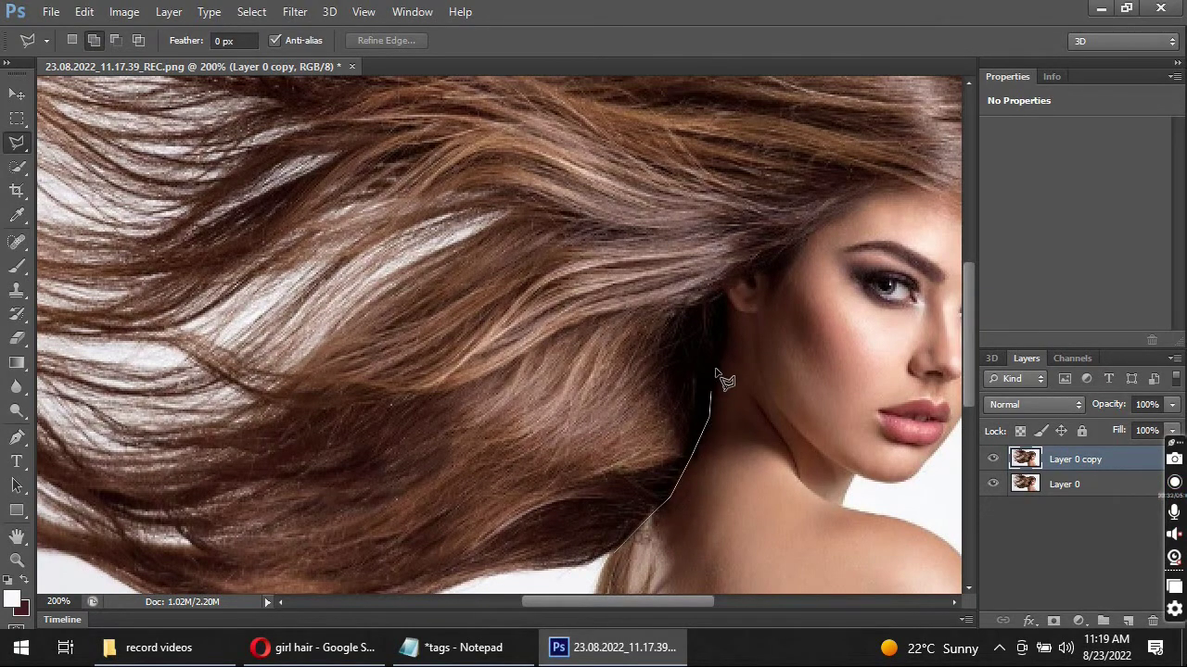
click(722, 293)
click(752, 274)
click(784, 269)
click(810, 239)
click(887, 199)
Continue the outline along the right side of the hair to the top of the head.
drag(894, 272, 638, 298)
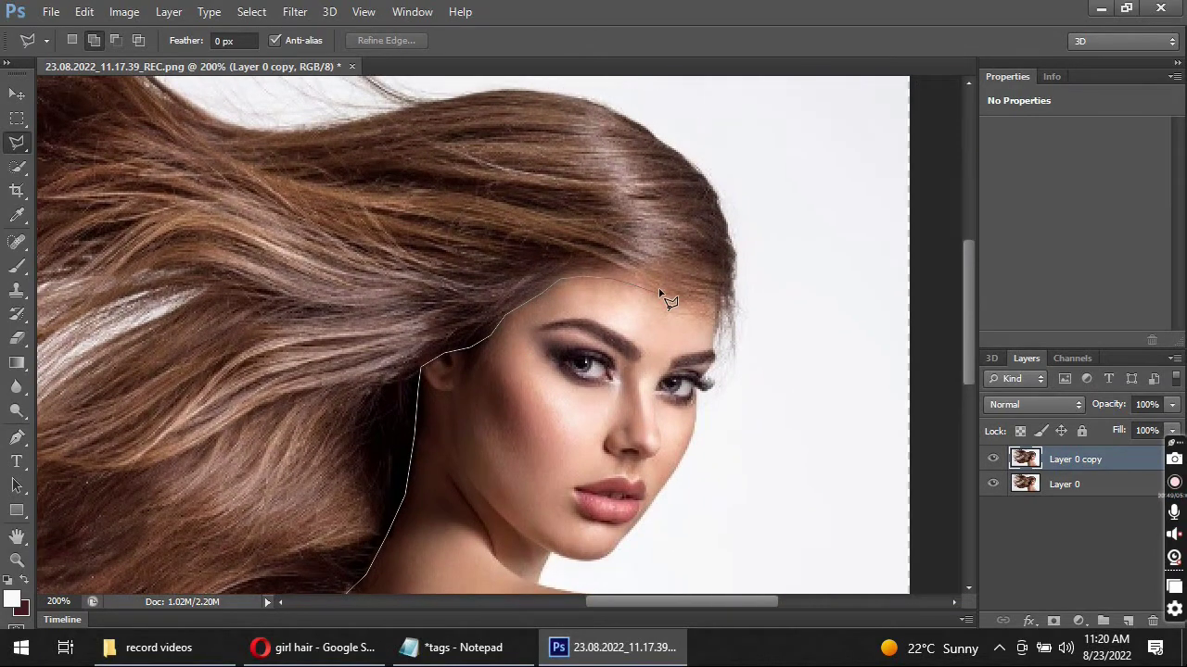
click(662, 296)
click(733, 241)
click(714, 192)
click(687, 161)
Extend the outline across the wavy top strands and down the left hair edge.
drag(508, 94, 768, 253)
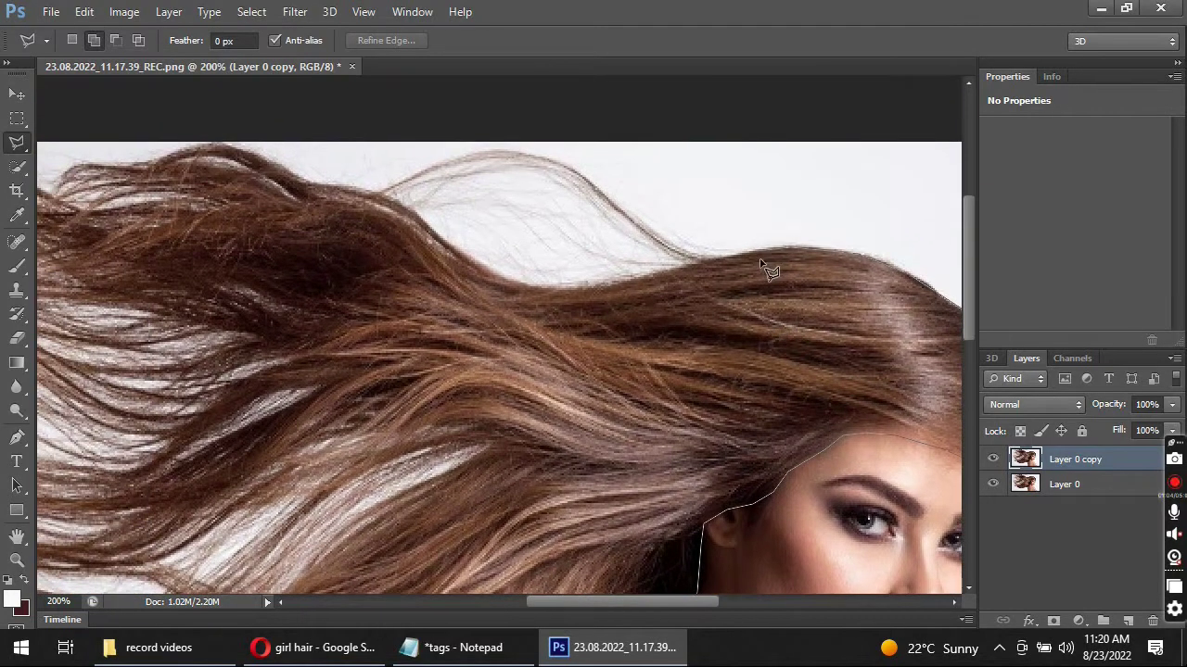
click(767, 252)
click(562, 283)
click(486, 269)
click(397, 197)
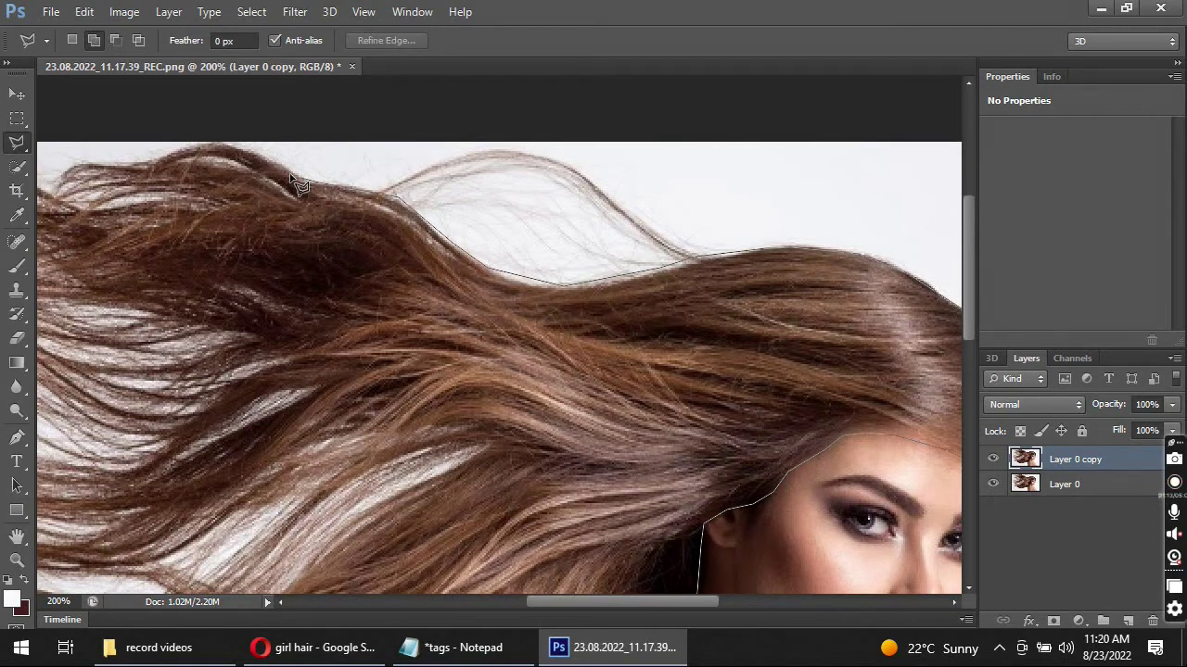
drag(297, 183, 575, 286)
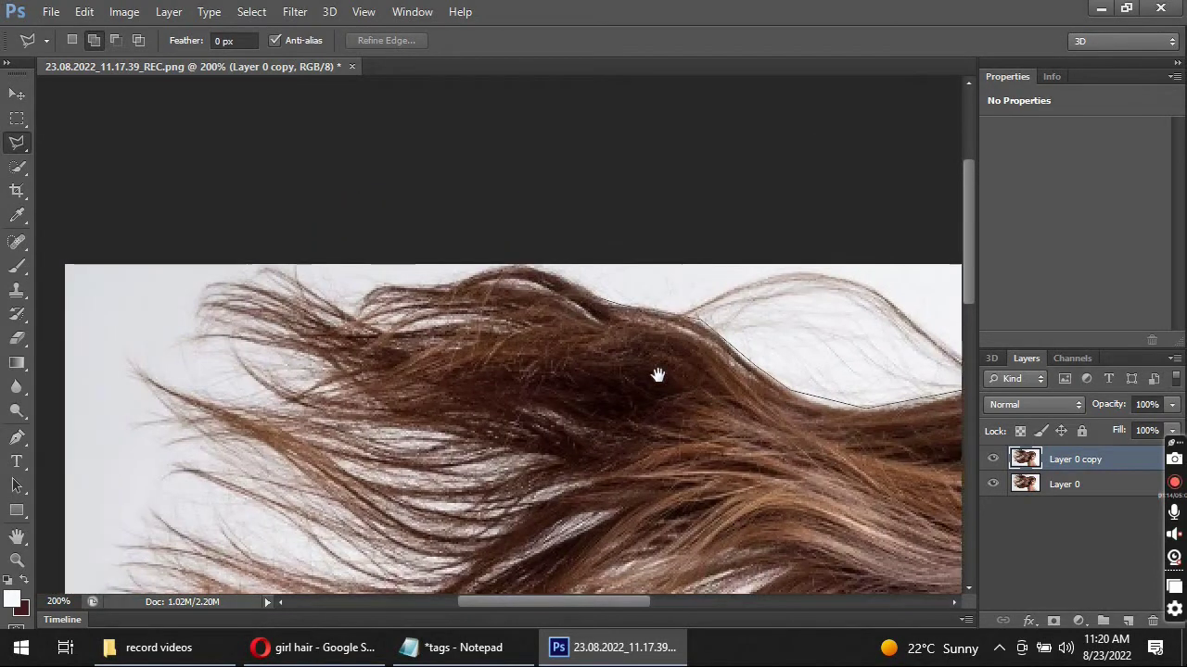
click(508, 275)
click(320, 285)
click(257, 349)
click(228, 476)
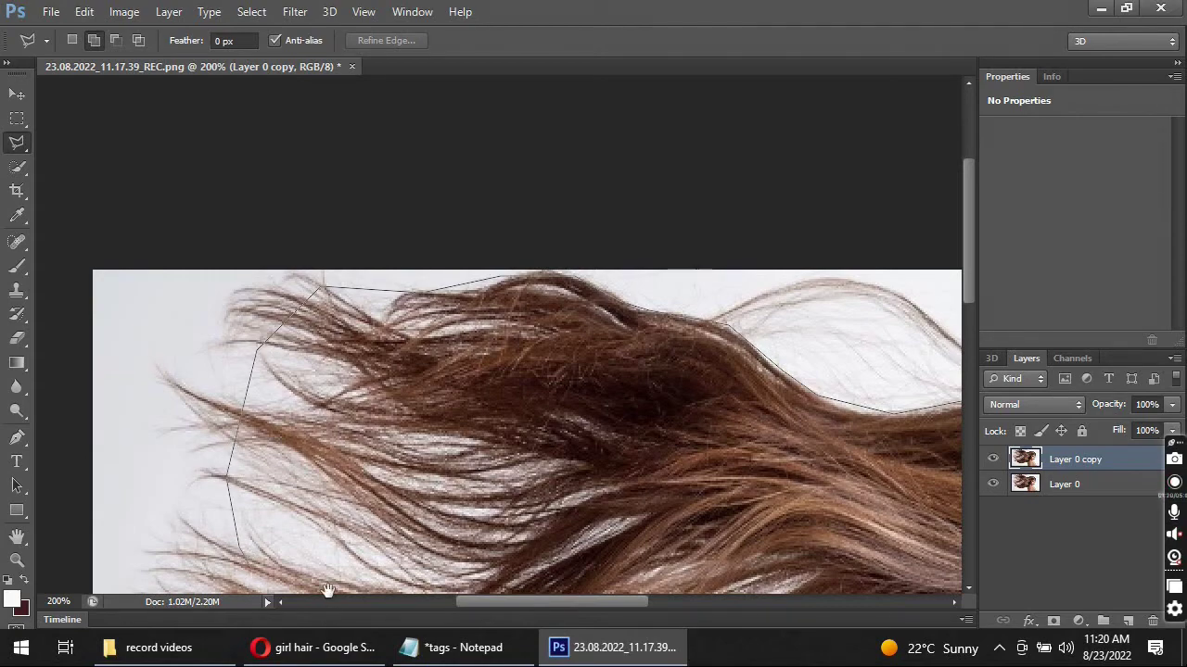
Trace the lower hair and the curl by the neck, then close the selection.
drag(262, 581, 212, 412)
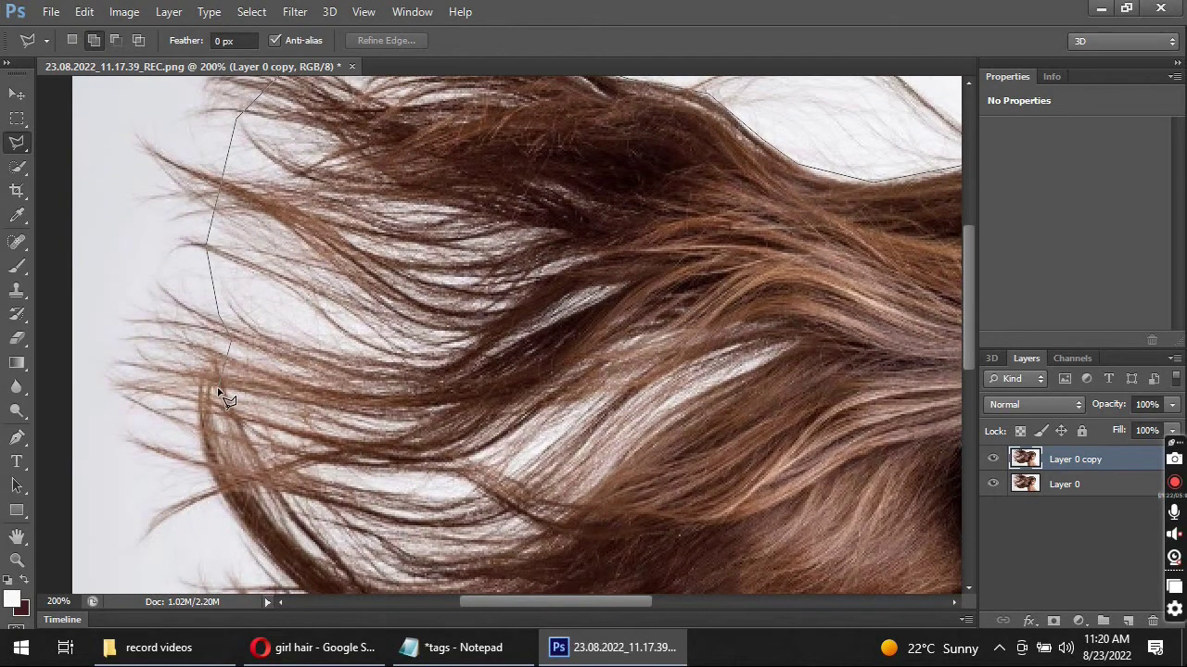
drag(354, 404, 334, 318)
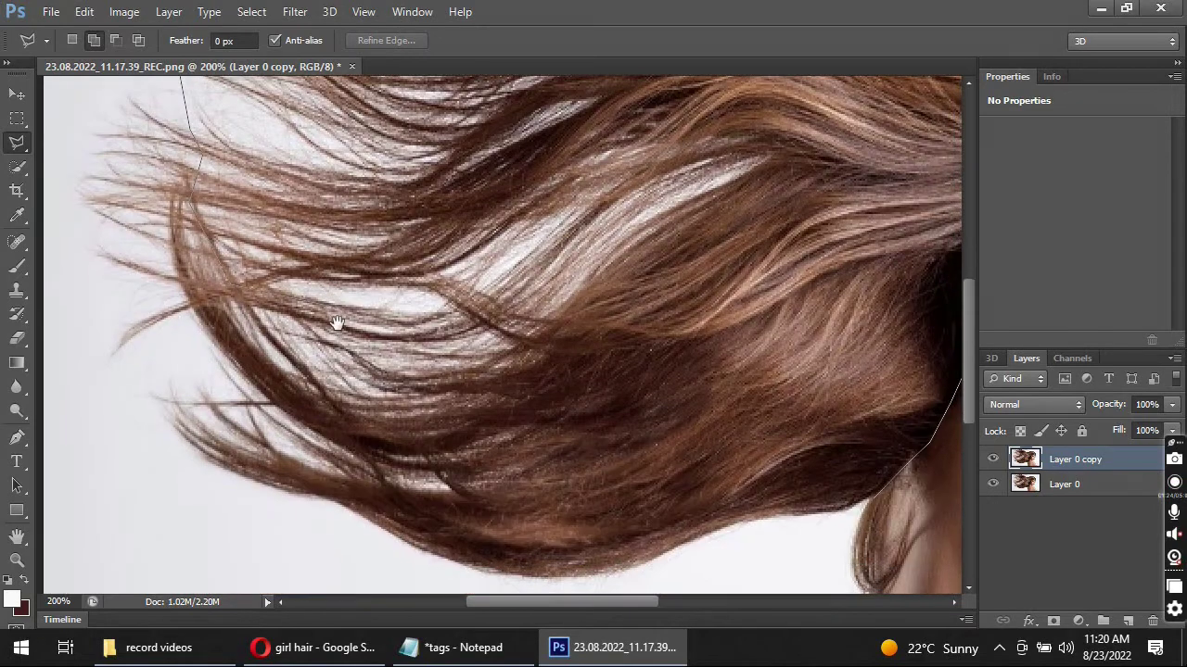
click(269, 400)
click(295, 471)
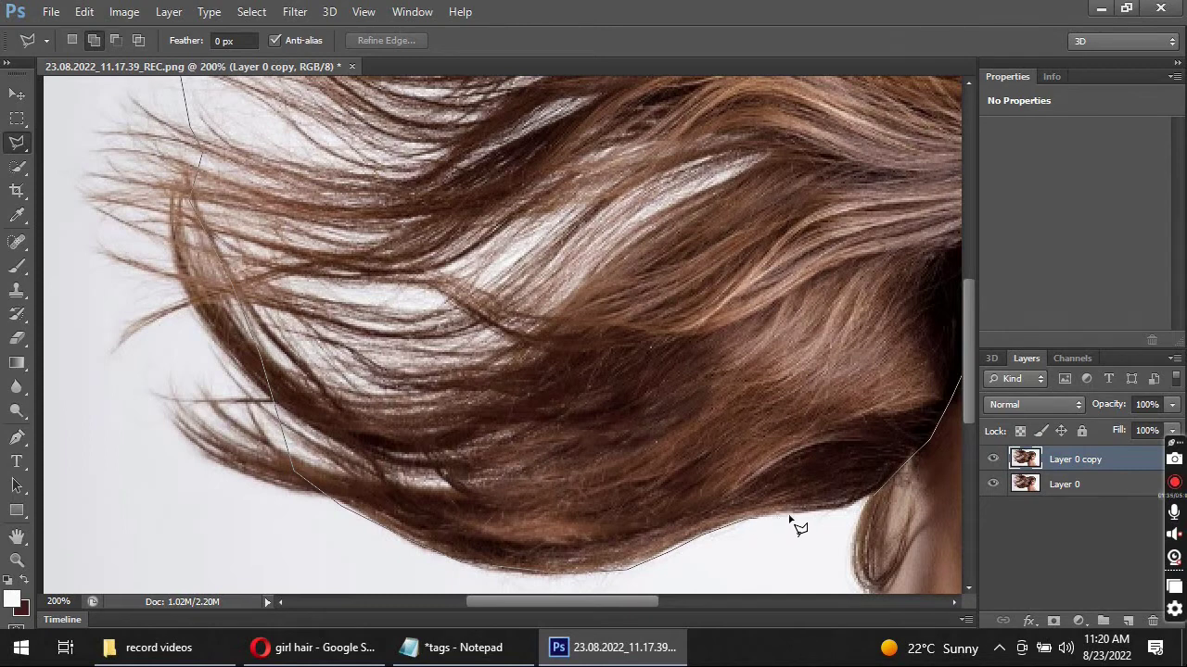
click(849, 540)
drag(869, 591, 749, 389)
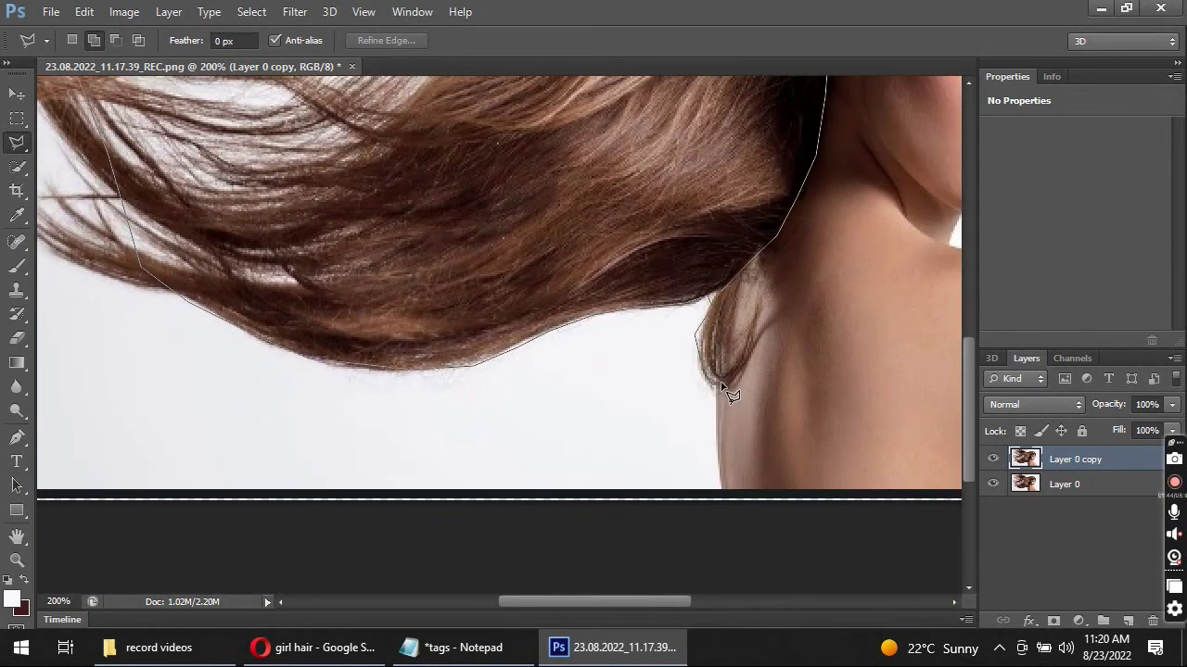
click(740, 380)
click(749, 311)
double_click(735, 280)
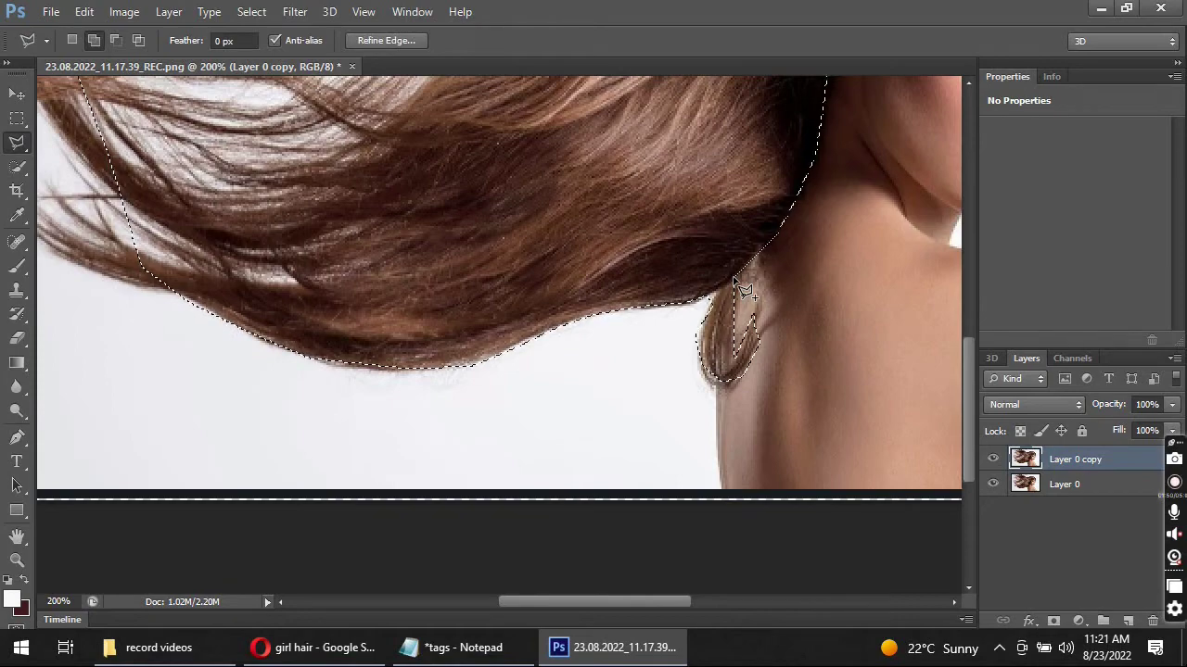
Zoom to fit and open Refine Edge with the Overlay view mode.
key(ctrl+0)
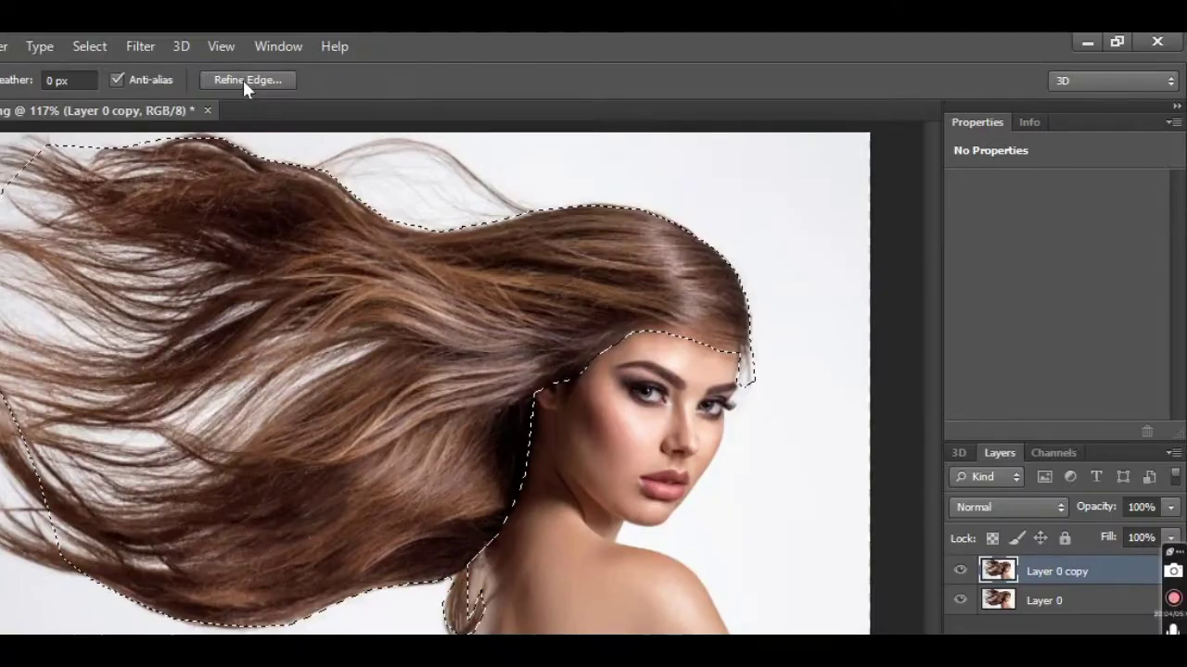
click(243, 79)
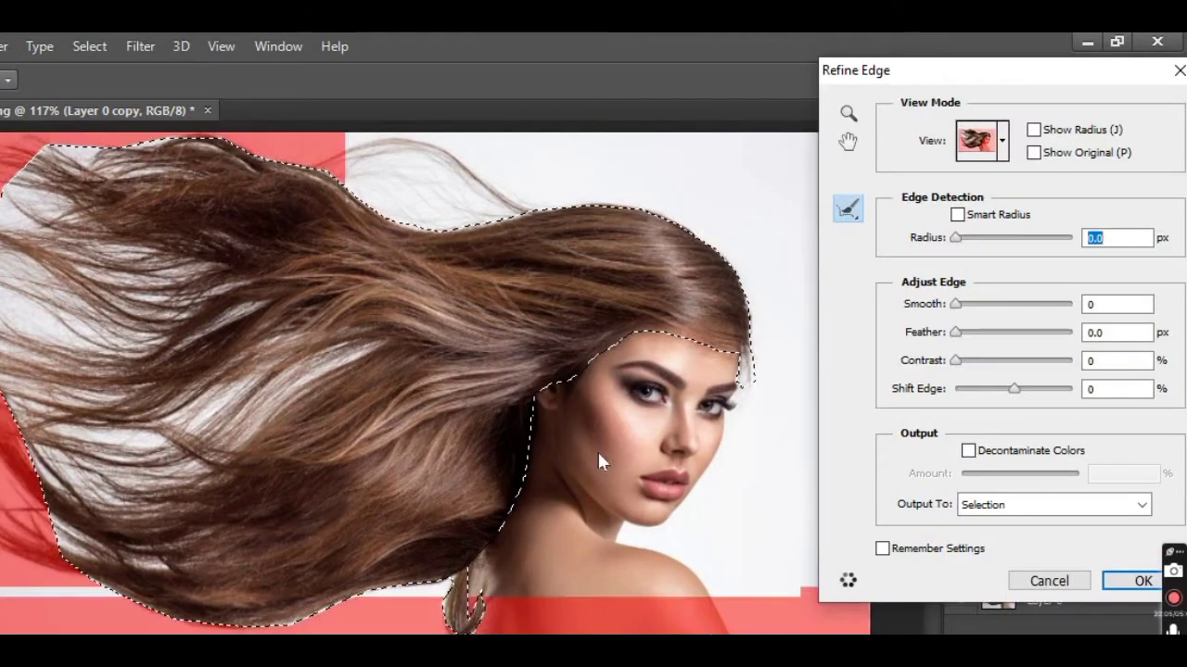
click(1002, 140)
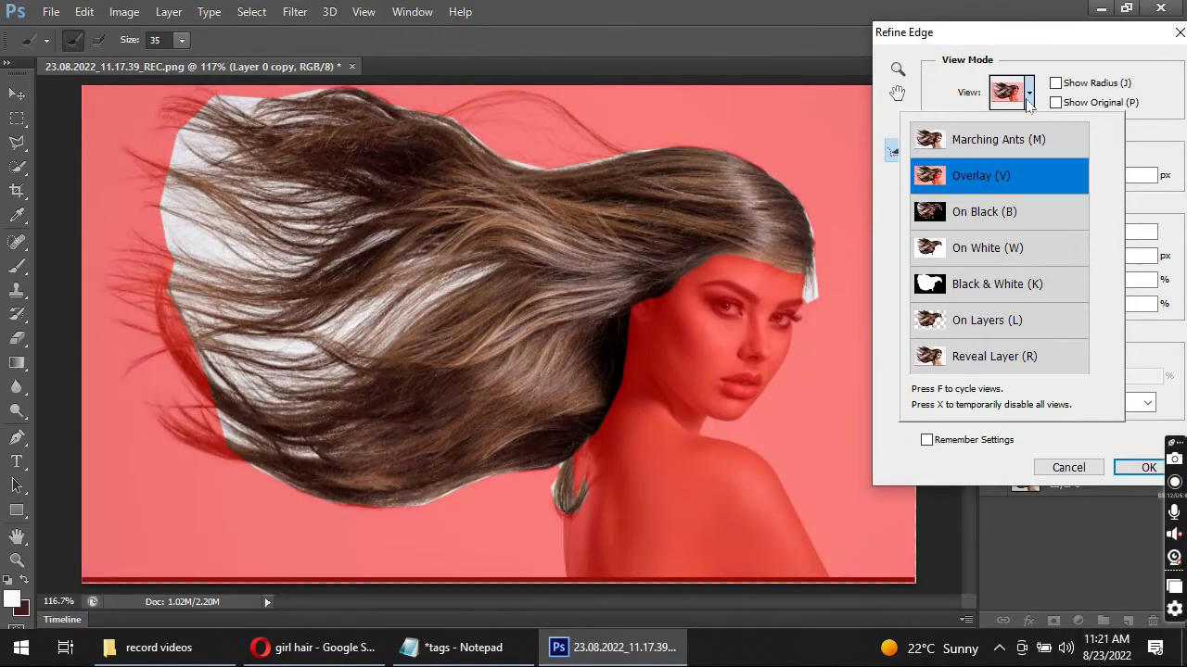
click(952, 241)
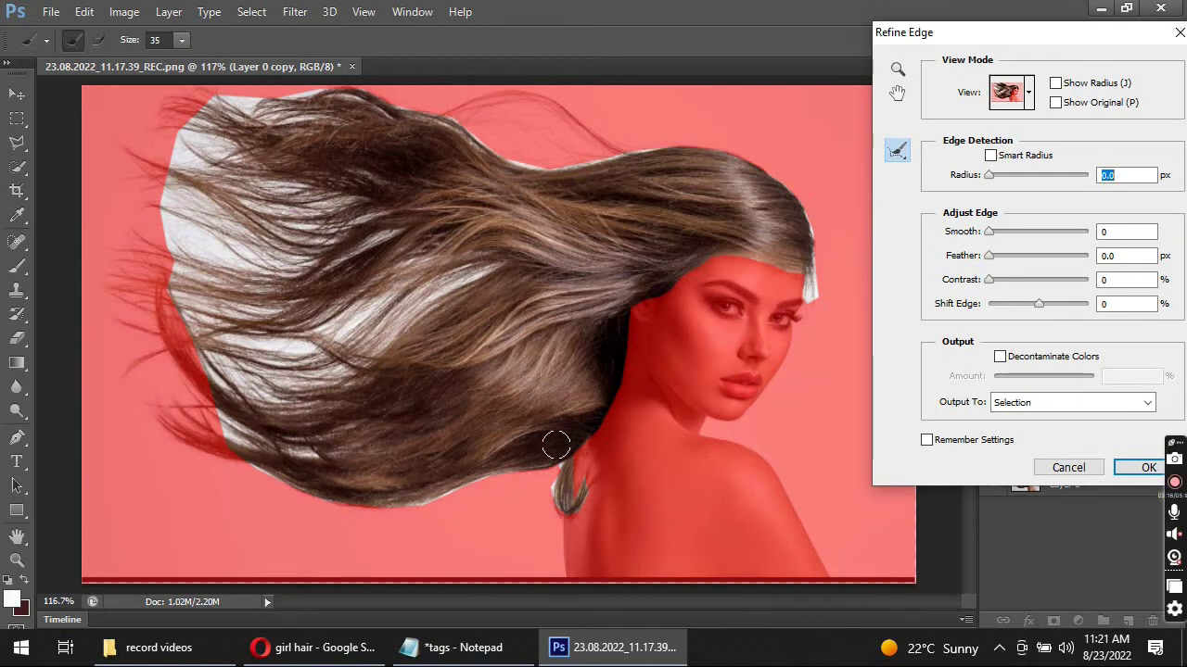
Paint the refine radius along the lower, left, top and face-side hair edges, then apply.
mouse_move(568, 445)
mouse_down()
mouse_move(545, 480)
mouse_move(315, 496)
mouse_move(181, 432)
mouse_move(163, 408)
mouse_move(223, 433)
mouse_move(191, 352)
mouse_move(125, 380)
mouse_move(139, 292)
mouse_move(130, 269)
mouse_move(103, 270)
mouse_move(104, 311)
mouse_move(153, 238)
mouse_move(120, 209)
mouse_move(143, 193)
mouse_move(116, 148)
mouse_move(222, 104)
mouse_up()
mouse_move(147, 137)
mouse_down()
mouse_move(125, 139)
mouse_move(138, 312)
mouse_up()
mouse_move(142, 384)
mouse_down()
mouse_move(130, 352)
mouse_move(186, 348)
mouse_up()
mouse_move(215, 102)
mouse_down()
mouse_move(347, 93)
mouse_move(519, 153)
mouse_move(482, 92)
mouse_move(630, 140)
mouse_move(552, 183)
mouse_move(661, 153)
mouse_move(765, 171)
mouse_move(809, 215)
mouse_move(820, 260)
mouse_move(816, 274)
mouse_move(783, 278)
mouse_move(684, 255)
mouse_up()
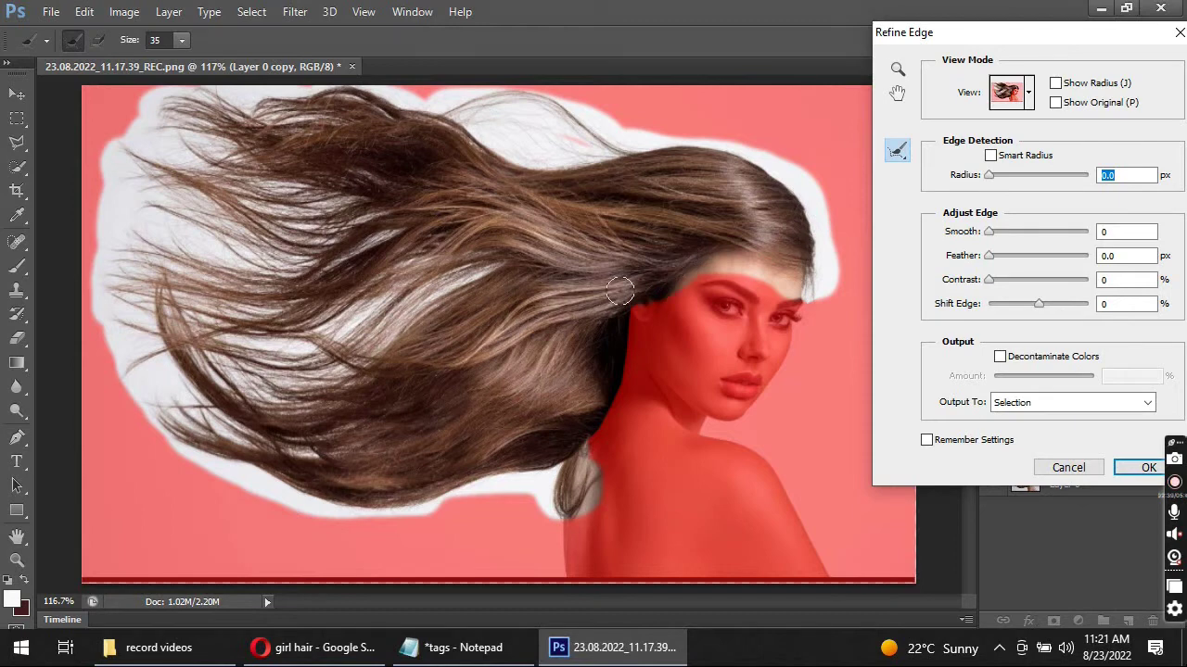
drag(616, 304, 575, 443)
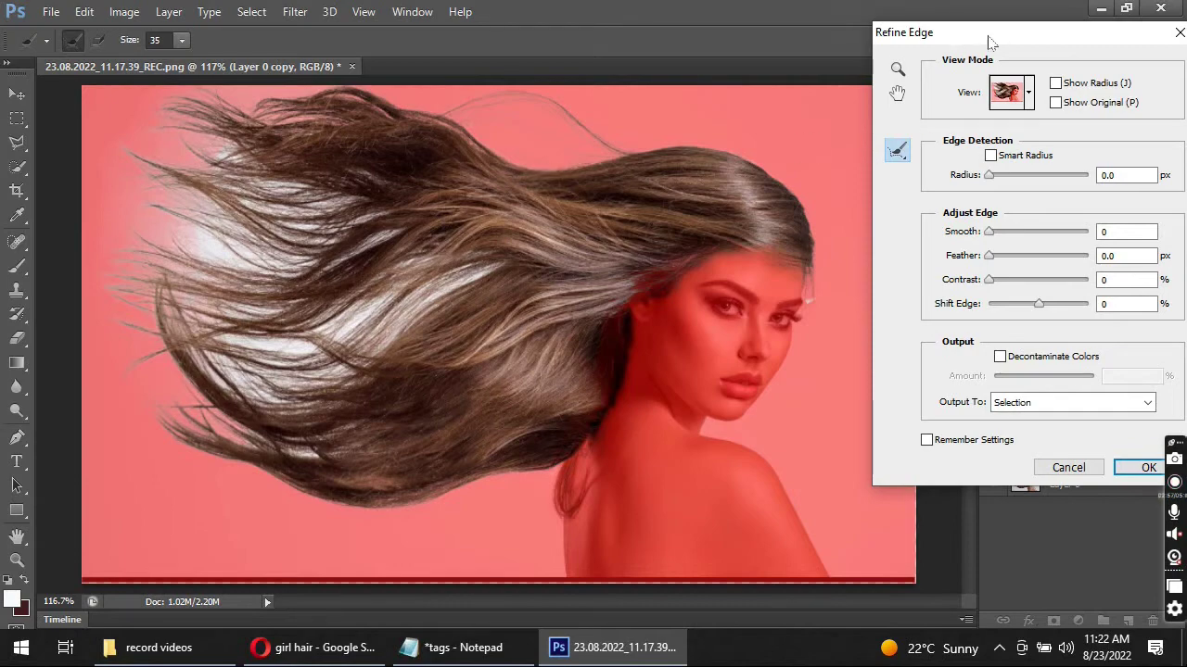
drag(990, 42, 875, 37)
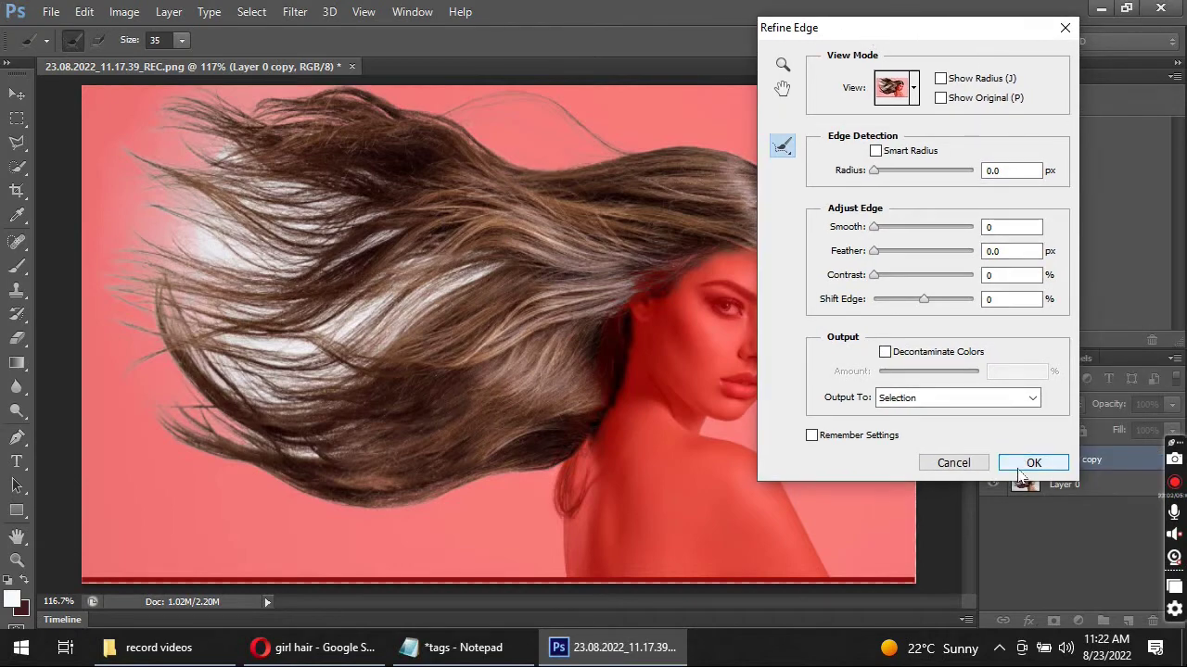
click(1018, 469)
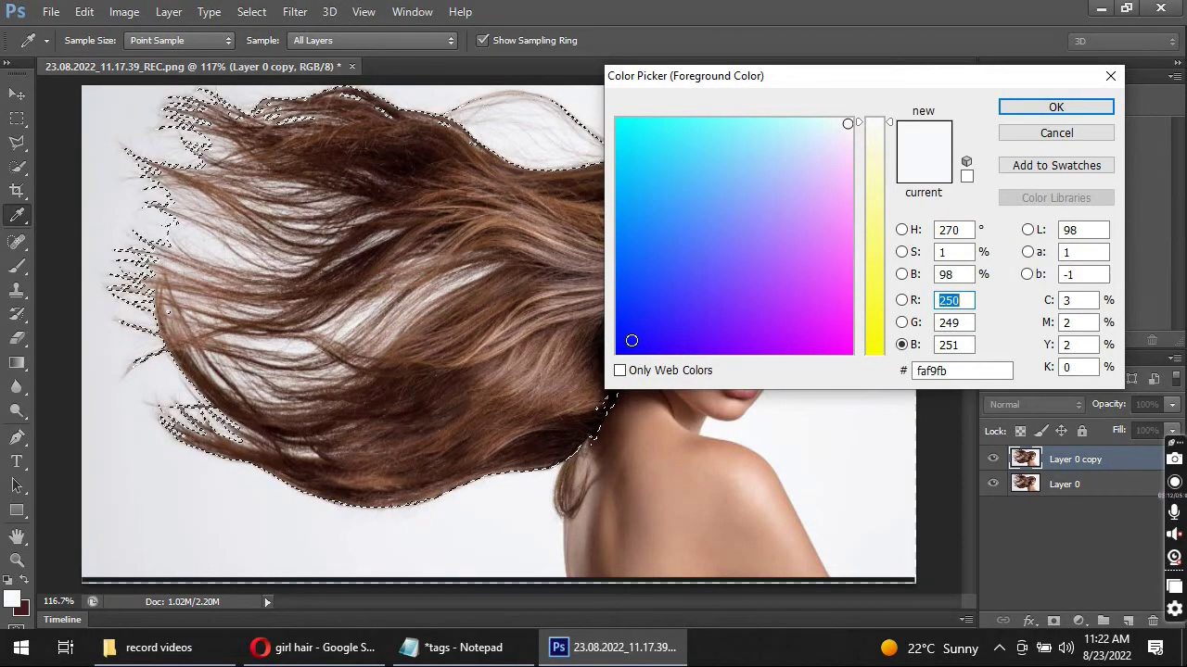
Fill the hair selection on Layer 0 copy with blue #110ffb.
click(632, 342)
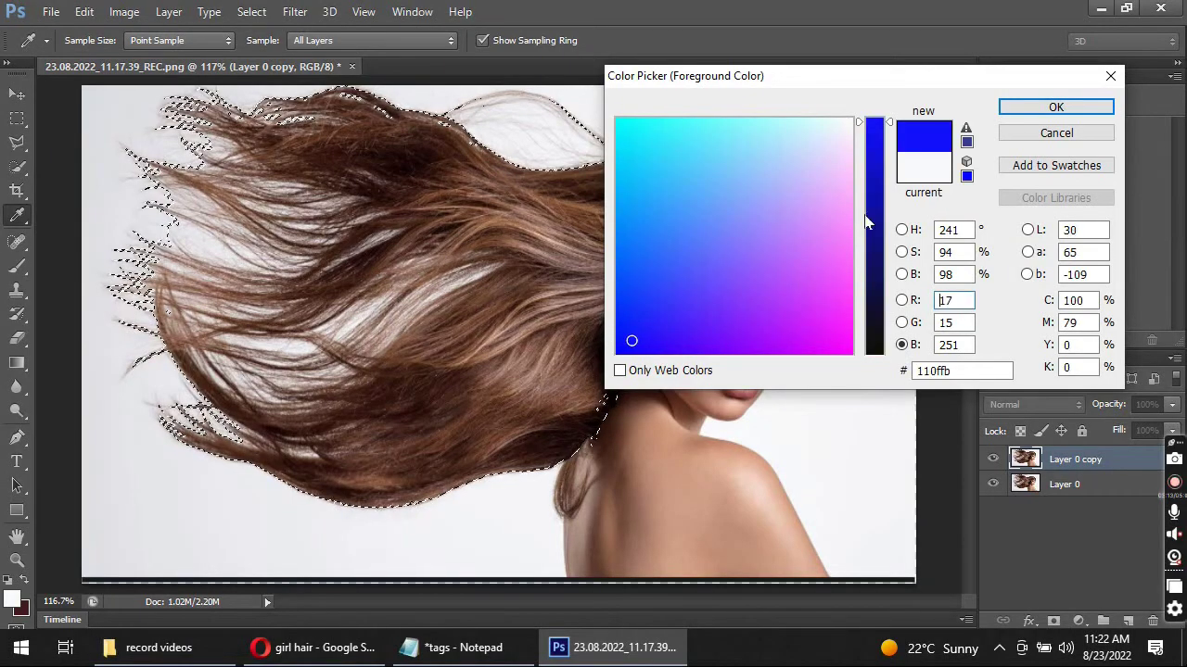
click(1034, 109)
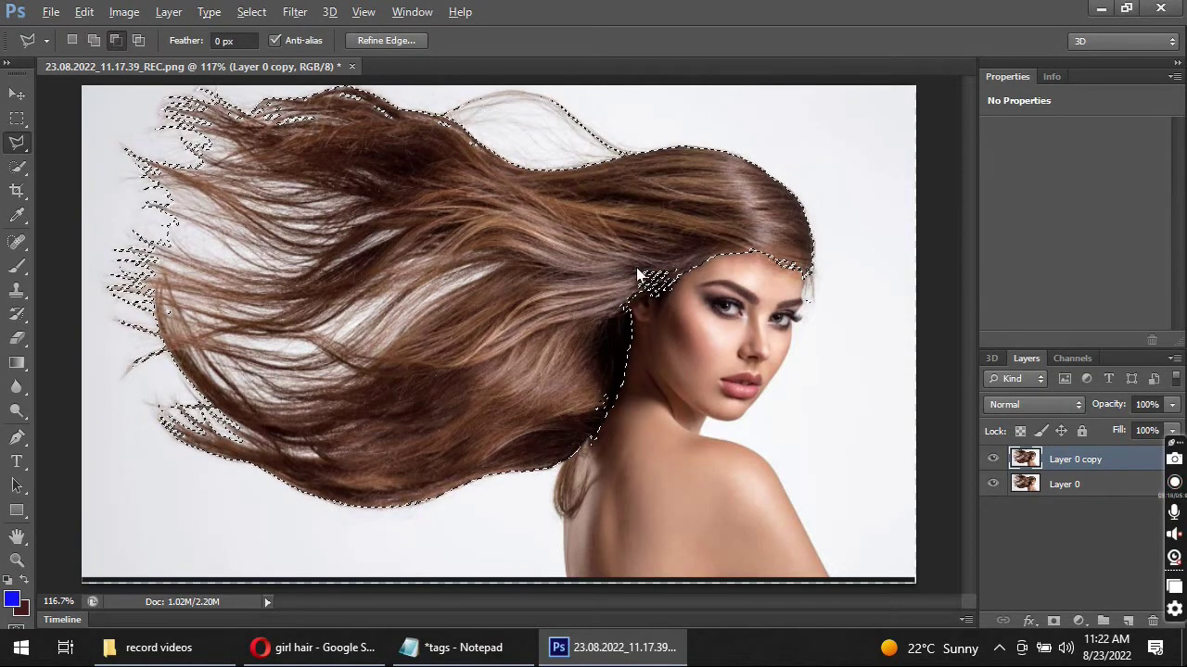
key(alt+BackSpace)
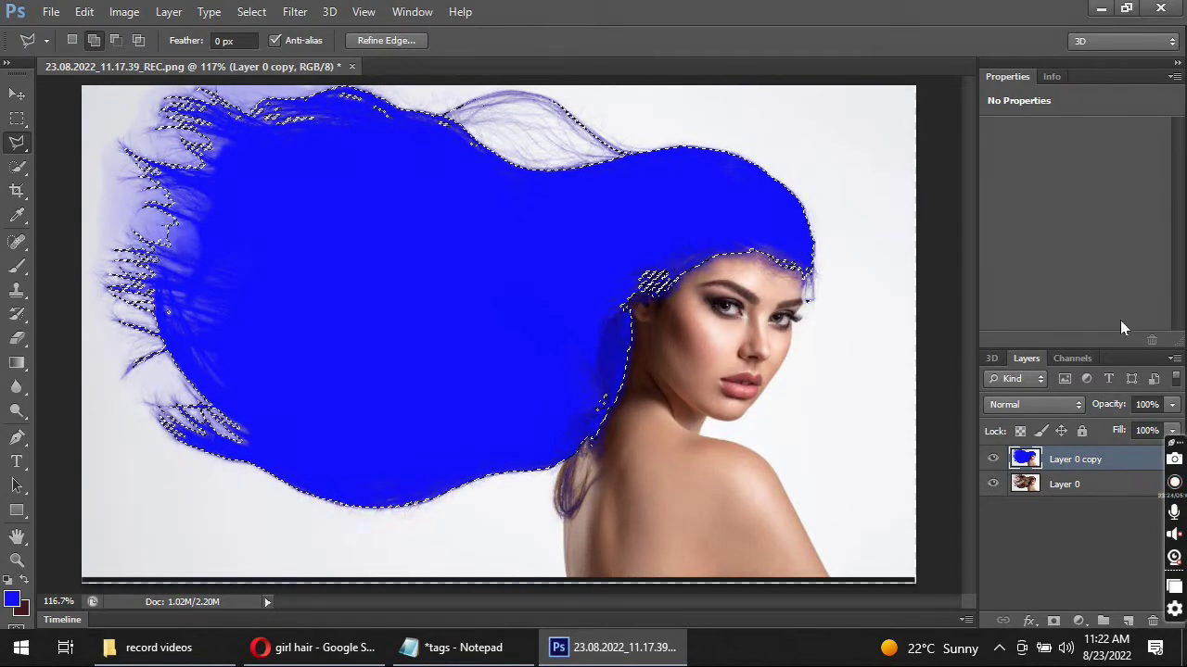
click(1173, 408)
click(829, 450)
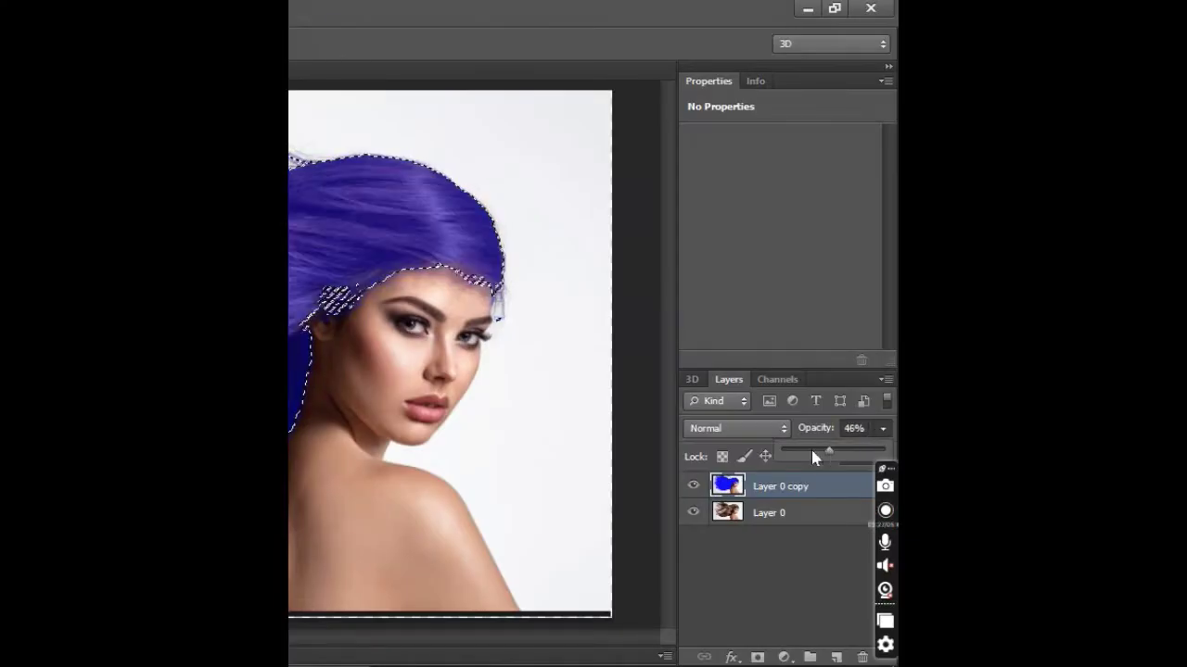
Set Layer 0 copy's opacity to 54% and deselect the hair.
drag(812, 449, 840, 452)
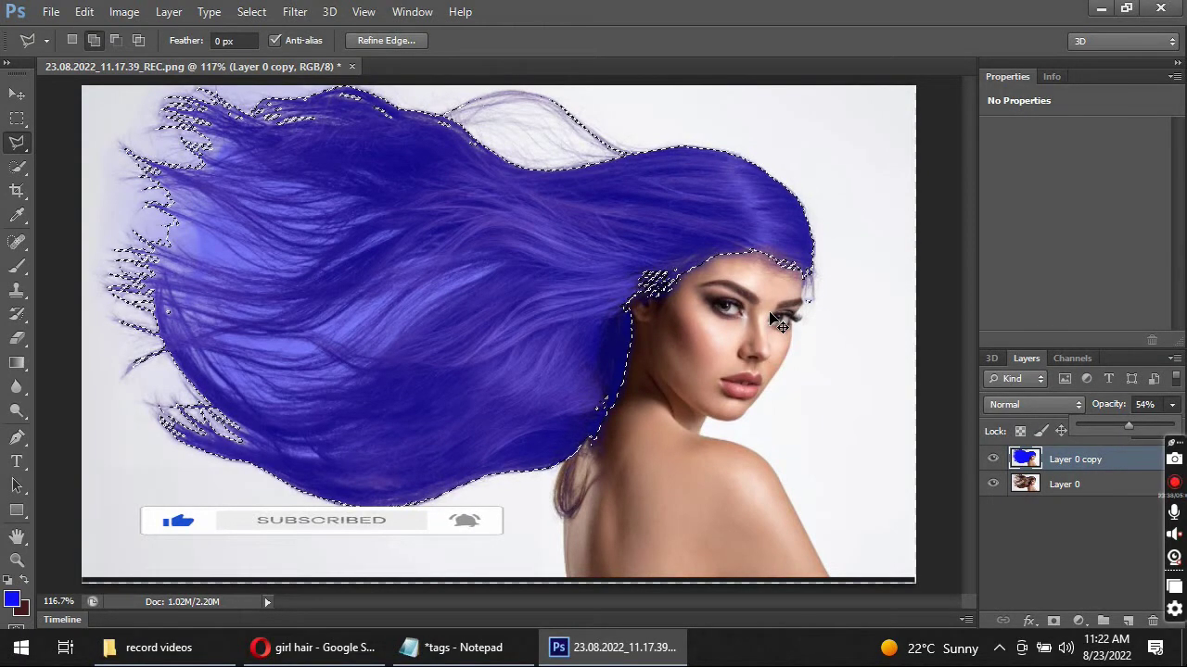
key(ctrl+d)
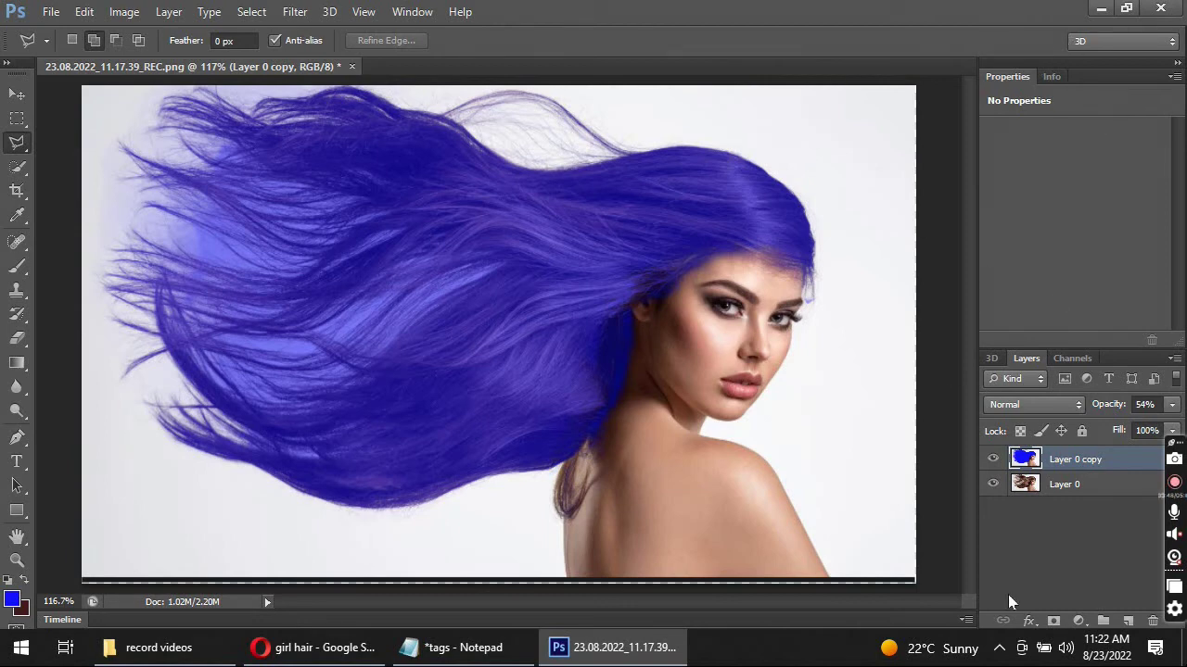
click(1079, 621)
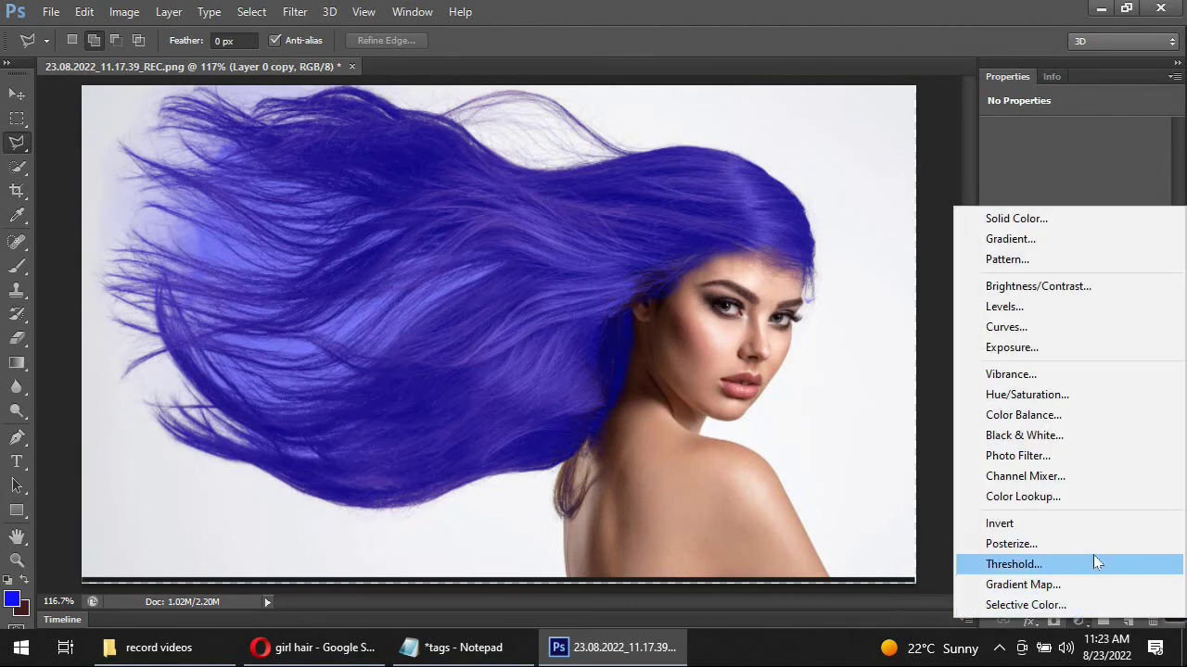
Add a Hue/Saturation adjustment layer above Layer 0 copy.
click(1026, 396)
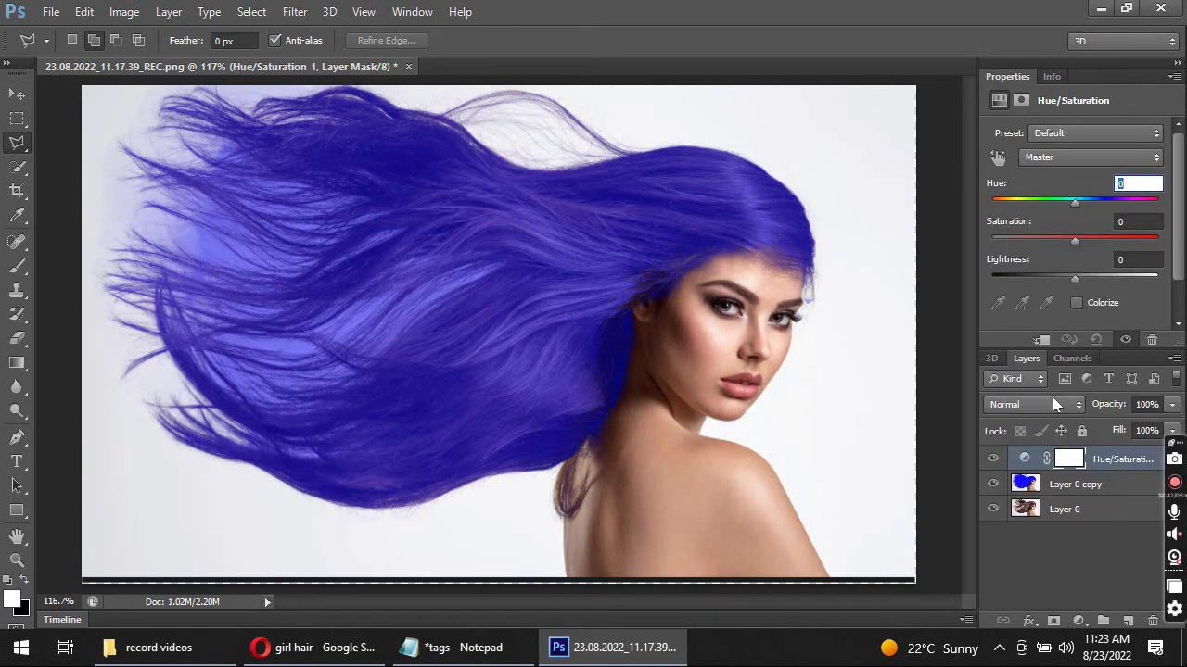